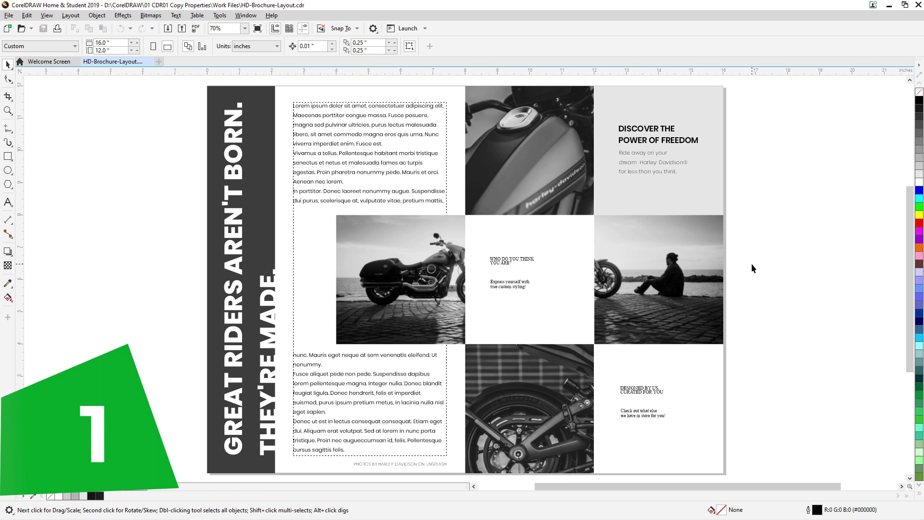
Right-drag the DISCOVER panel onto the white centre square and choose Copy Fill Here to copy its light grey fill.
left_click(639, 200)
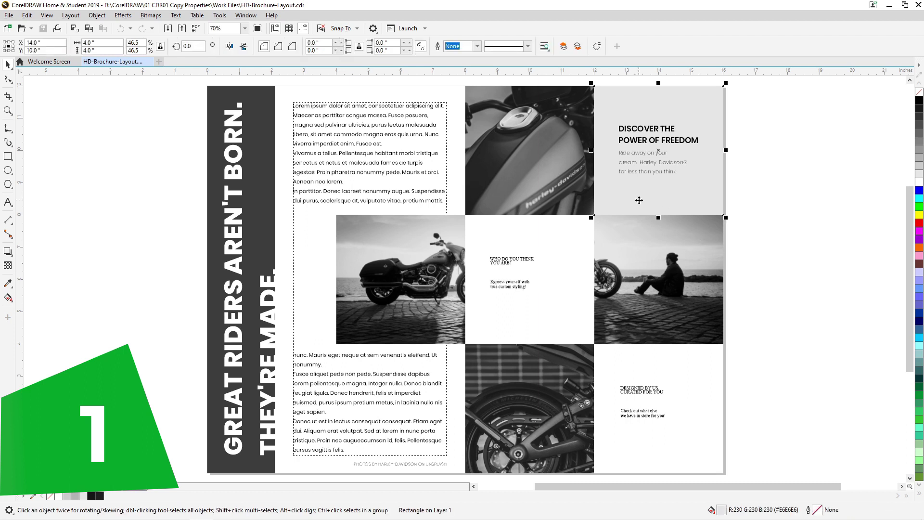
left_click(566, 241)
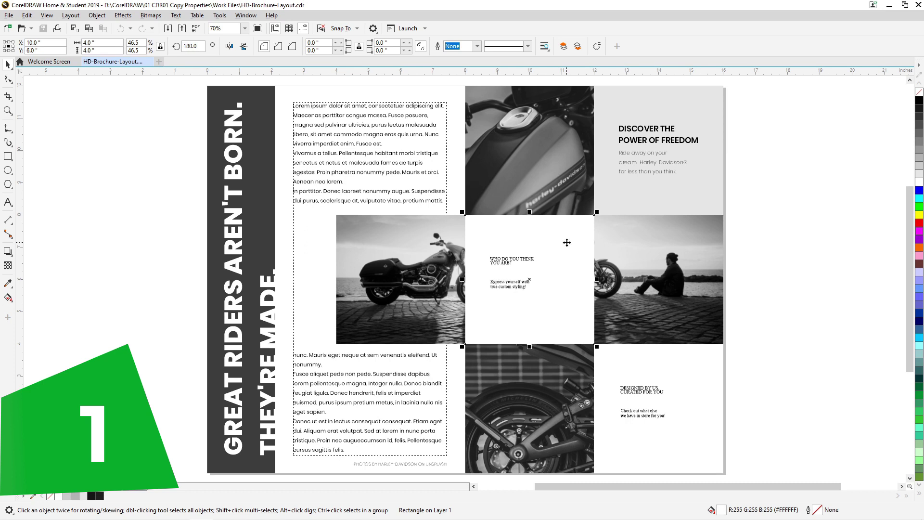
left_click(621, 198)
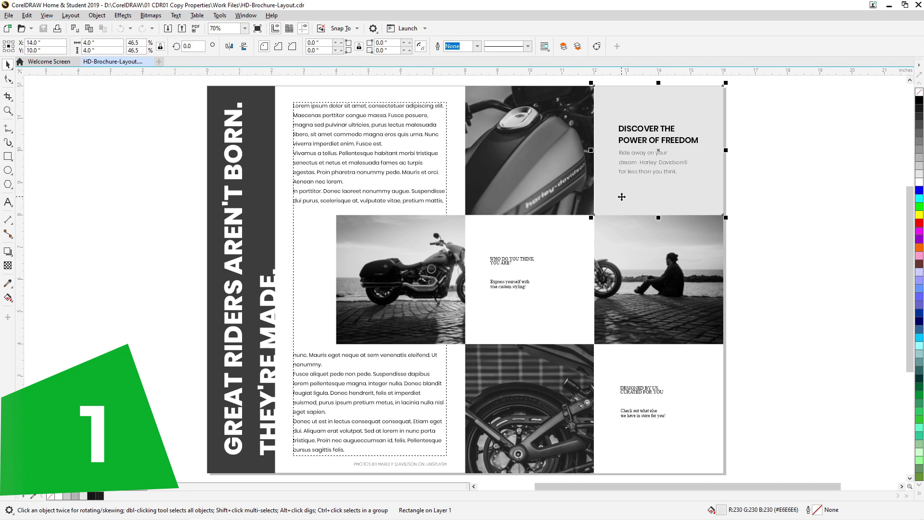
left_click_drag(622, 196, 557, 247)
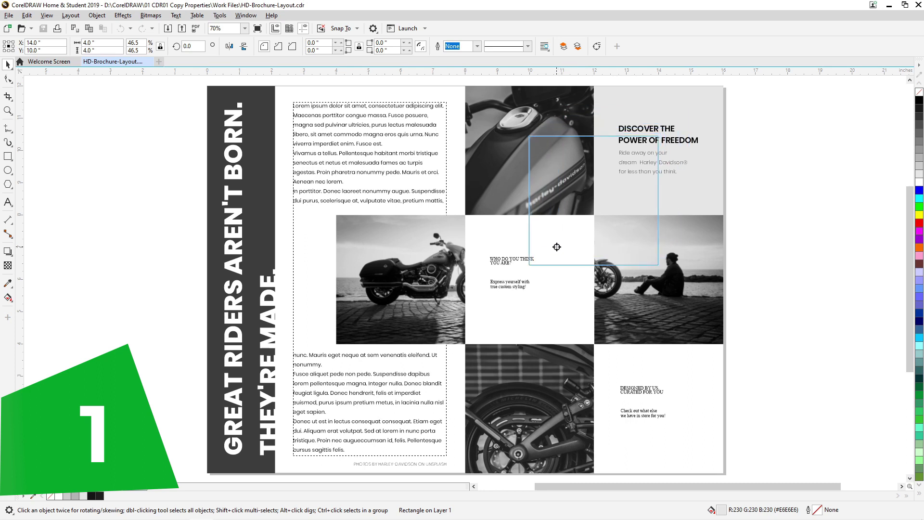
left_click_drag(557, 247, 557, 247)
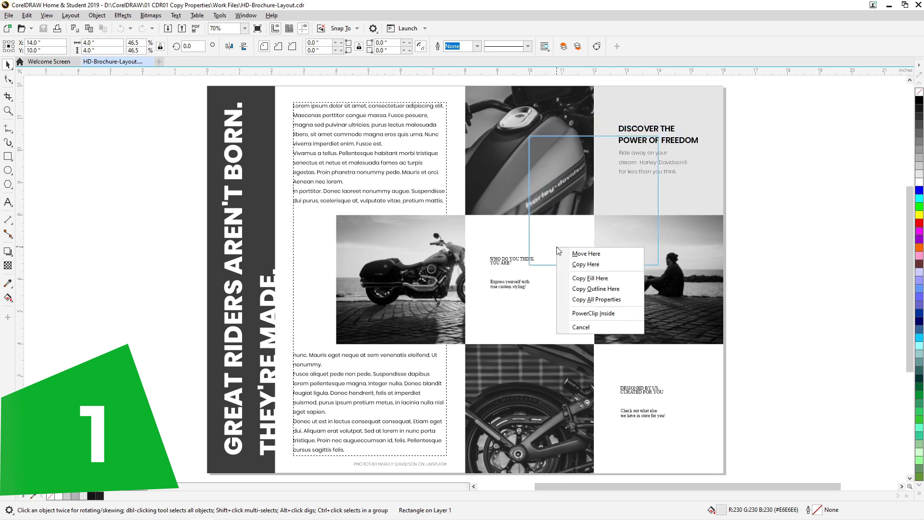
left_click(620, 278)
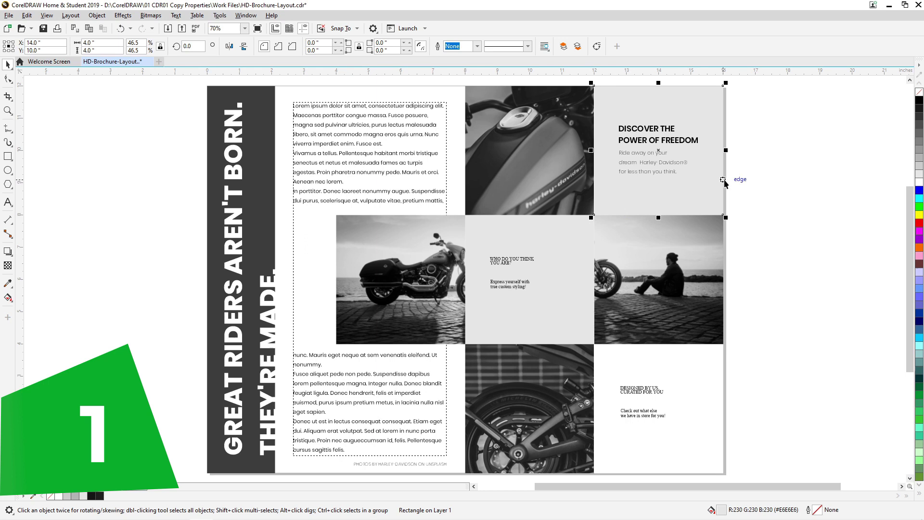
Drop the DISCOVER THE POWER OF FREEDOM heading onto WHO DO YOU THINK YOU ARE? with Copy All Properties.
left_click(680, 142)
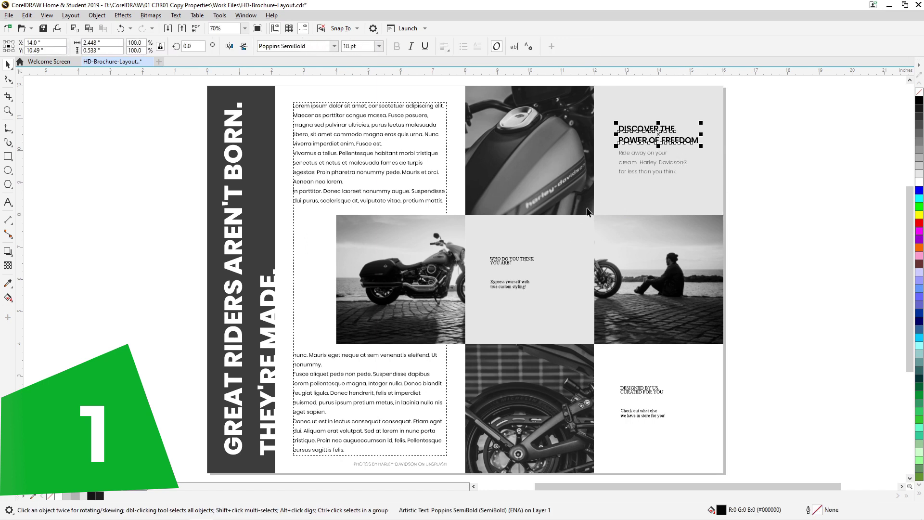
left_click_drag(642, 140, 506, 261)
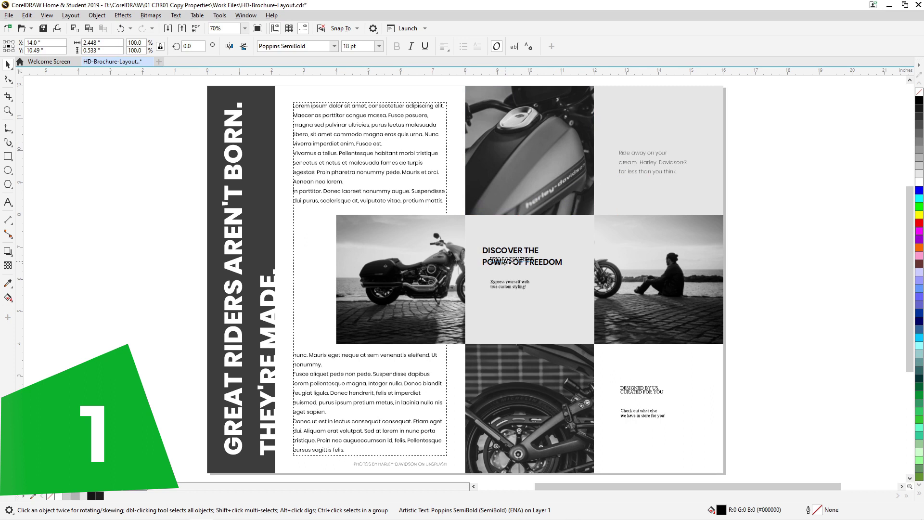
left_click_drag(503, 260, 508, 262)
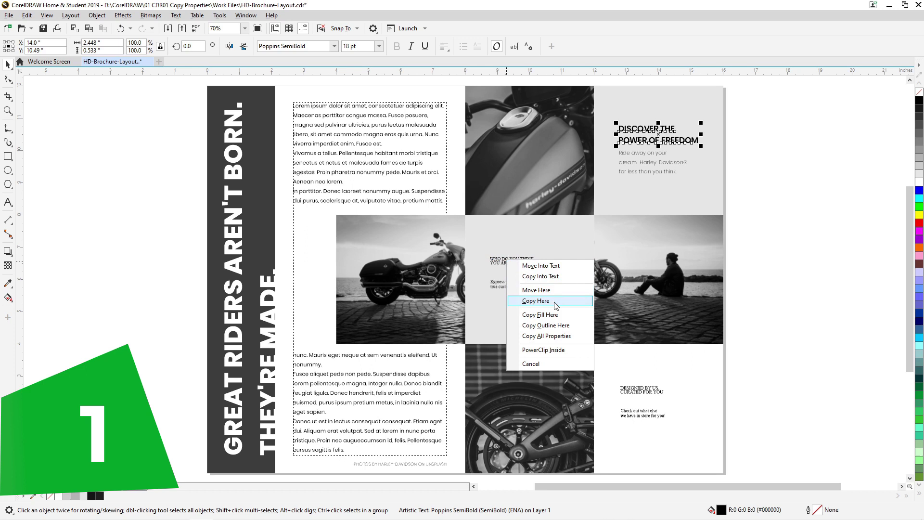
left_click(561, 336)
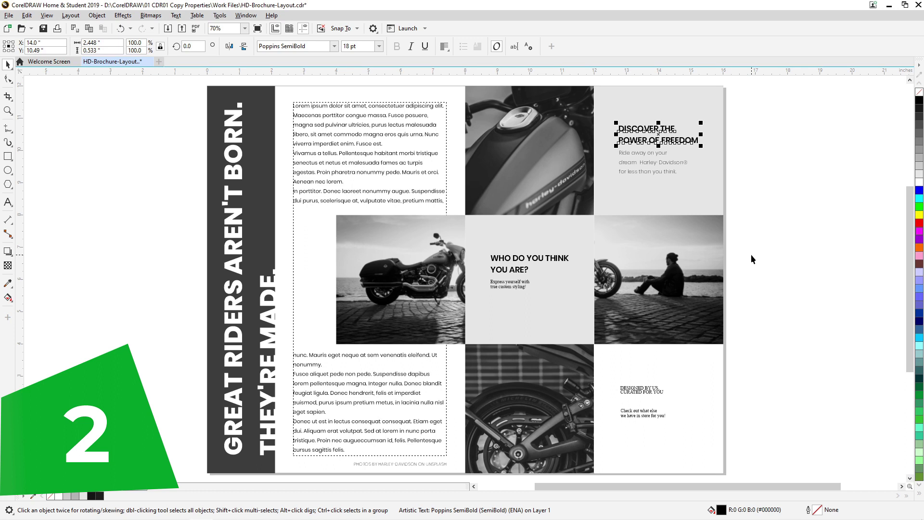
Use Copy Properties From to give the Express yourself line the Ride away text's fill, outline colour and outline pen.
left_click(751, 254)
left_click(513, 287)
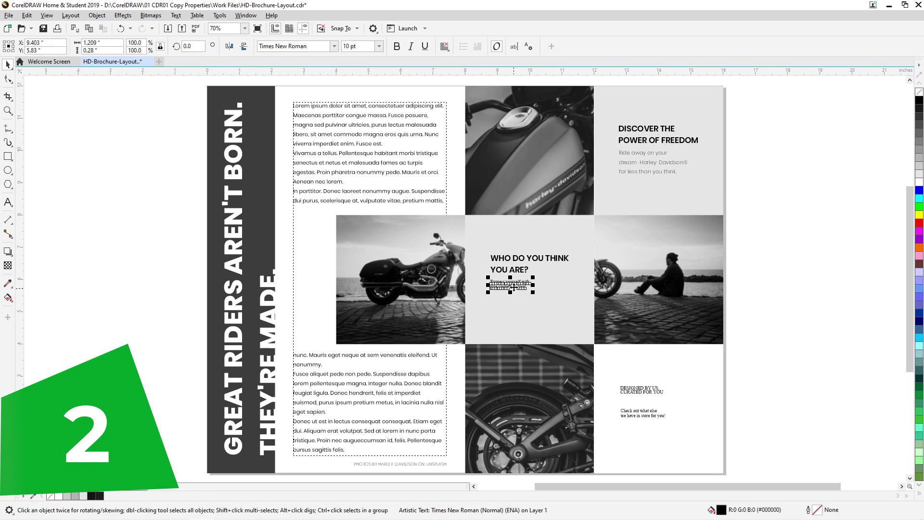
left_click(27, 16)
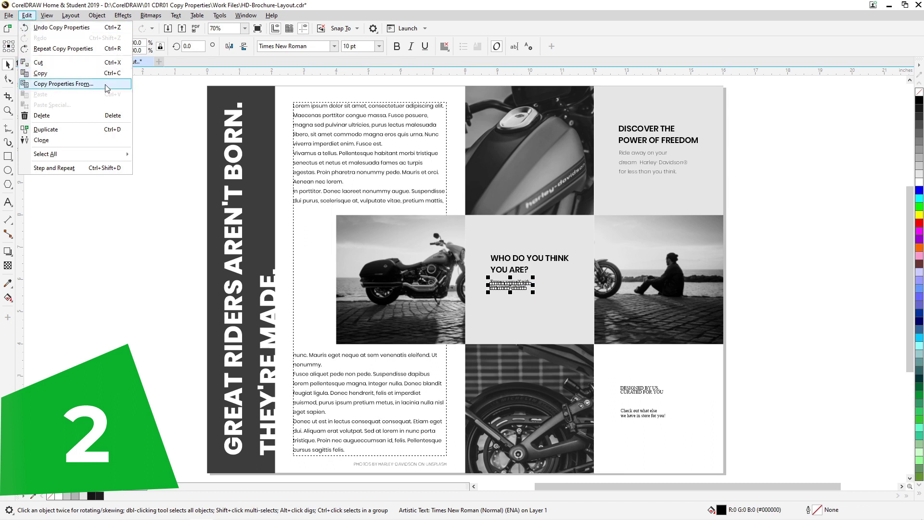
left_click(63, 83)
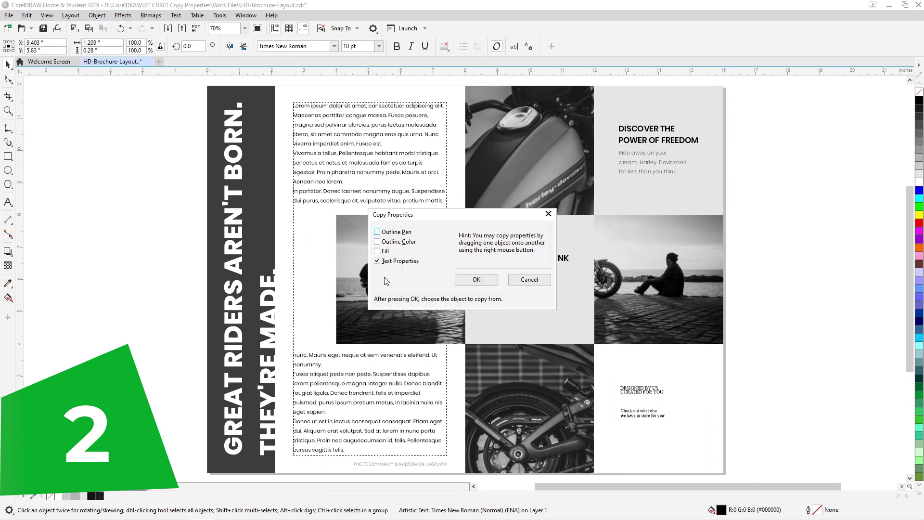
left_click(387, 252)
left_click(390, 242)
left_click(395, 233)
left_click(474, 281)
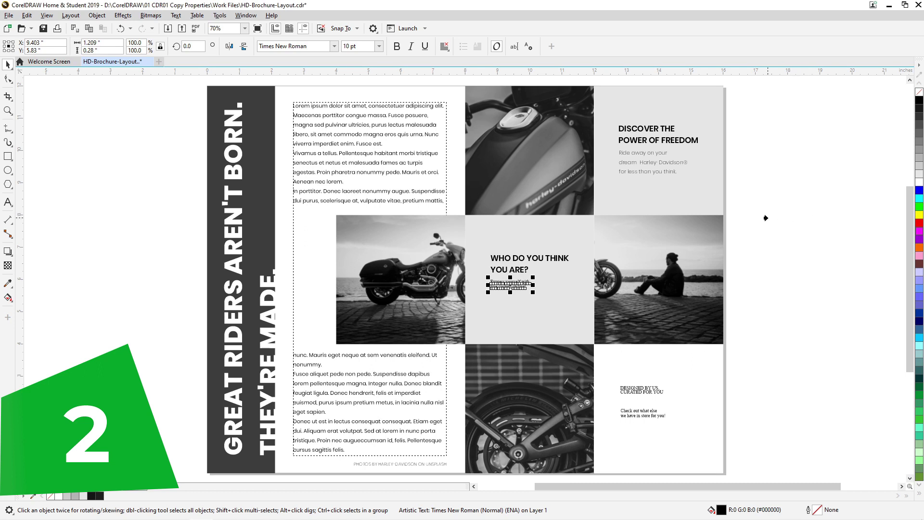
left_click(639, 171)
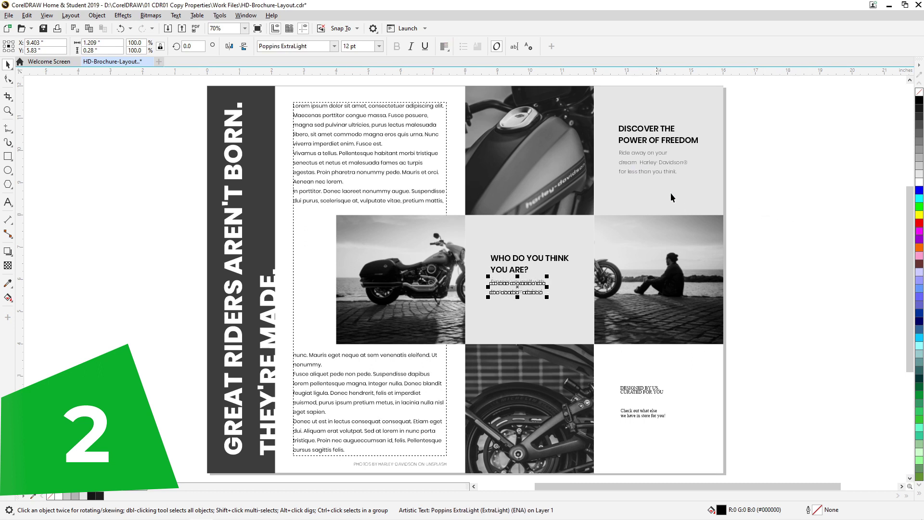
left_click(752, 232)
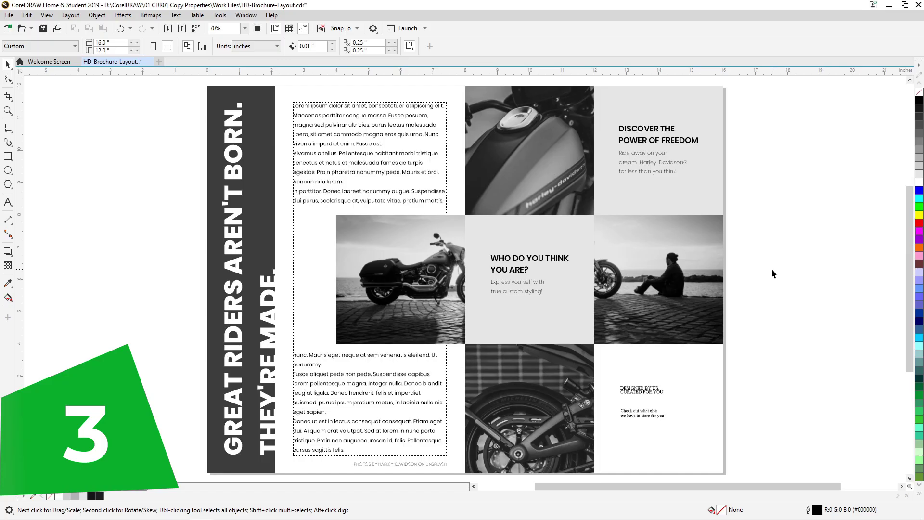
Choose the Attributes Eyedropper from the eyedropper flyout.
left_click(9, 285)
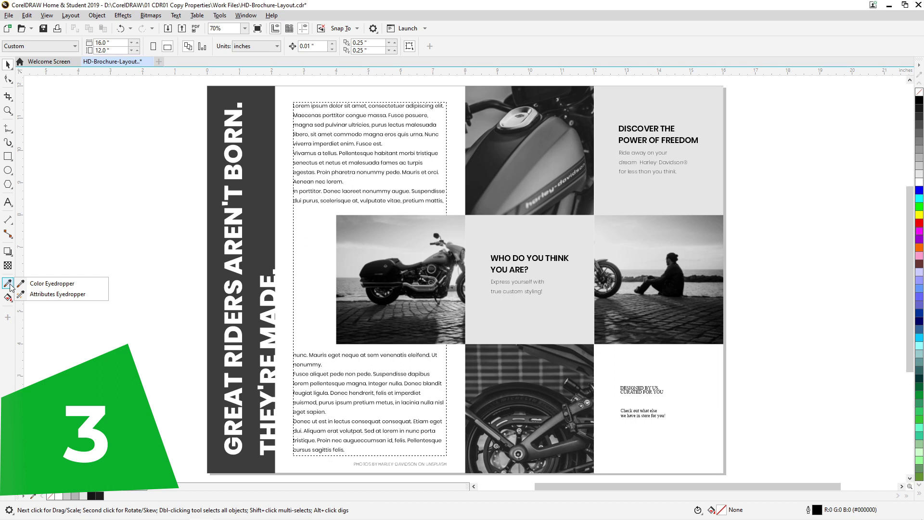
left_click(51, 295)
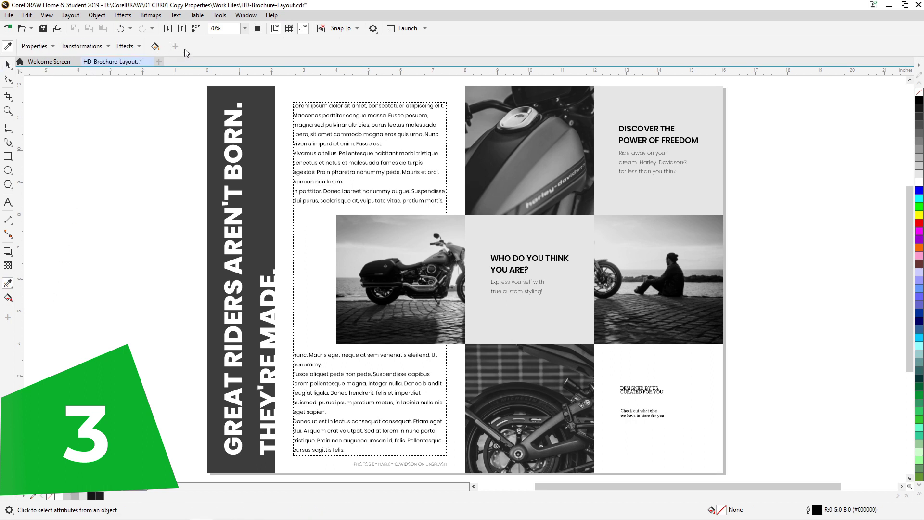
Review the Transformations and Effects options, then set the eyedropper's Properties to Fill only.
left_click(43, 50)
left_click(73, 49)
left_click(73, 49)
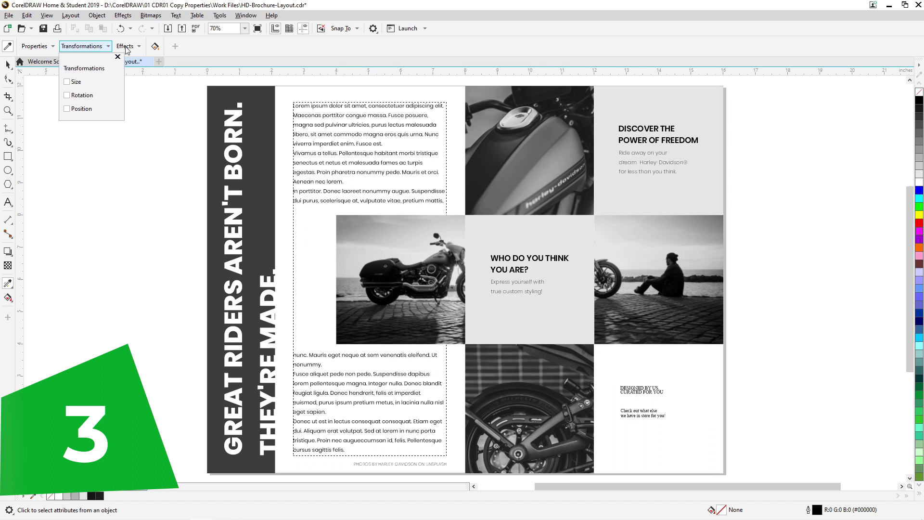
left_click(126, 49)
left_click(125, 47)
left_click(124, 49)
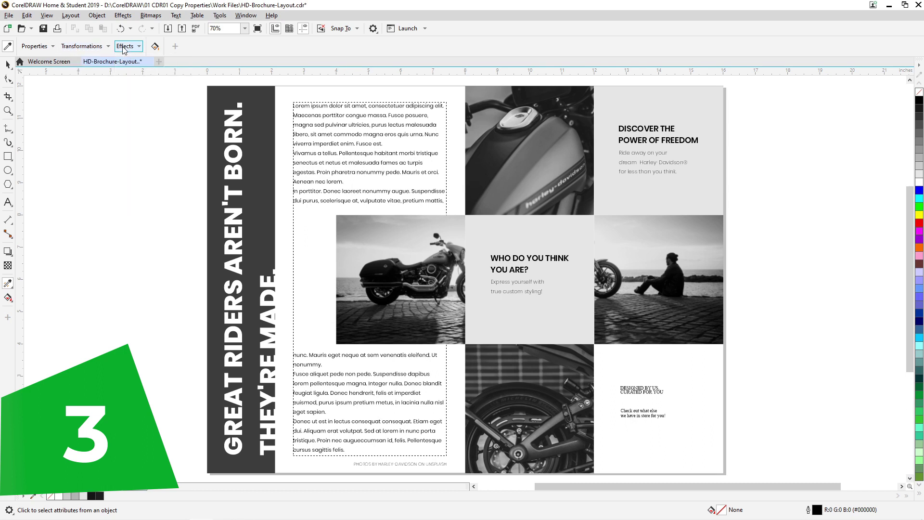
left_click(124, 49)
left_click(41, 50)
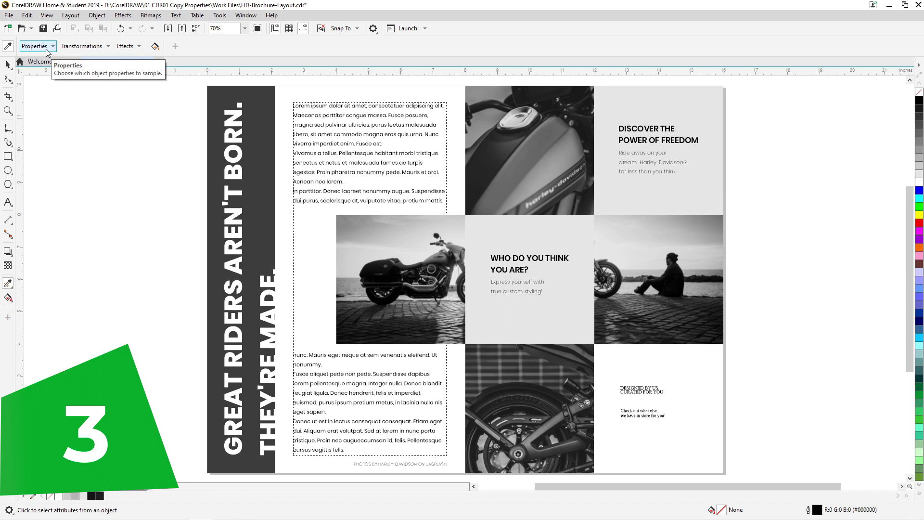
left_click(47, 50)
left_click(34, 96)
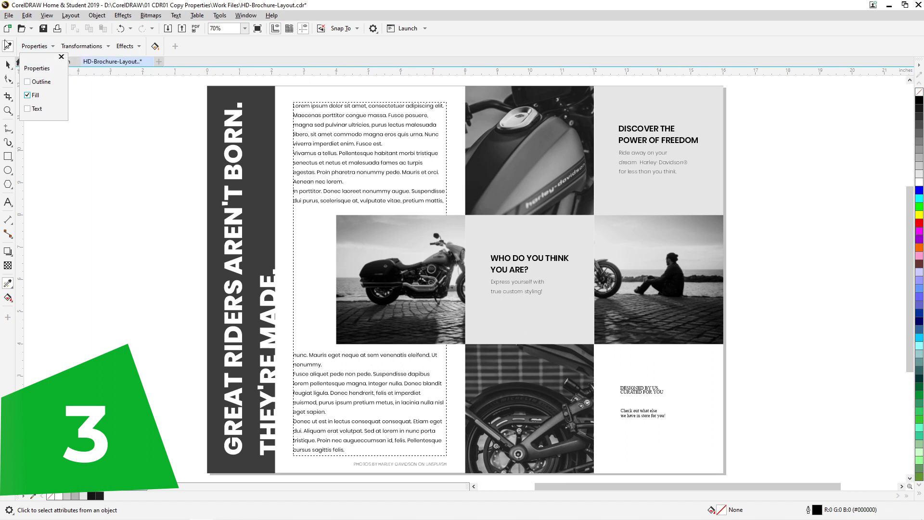
left_click(7, 45)
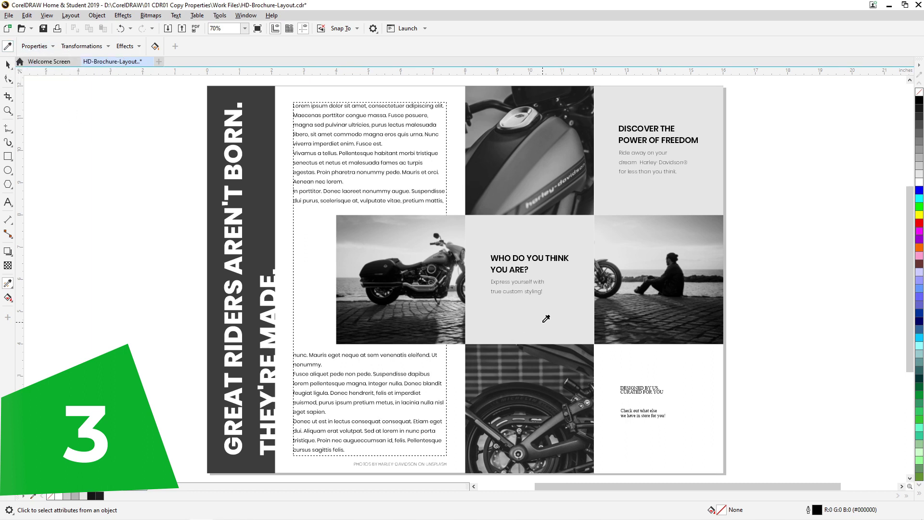
Sample the middle panel's grey fill and apply it to the bottom-right and tall headline panels.
left_click(545, 319)
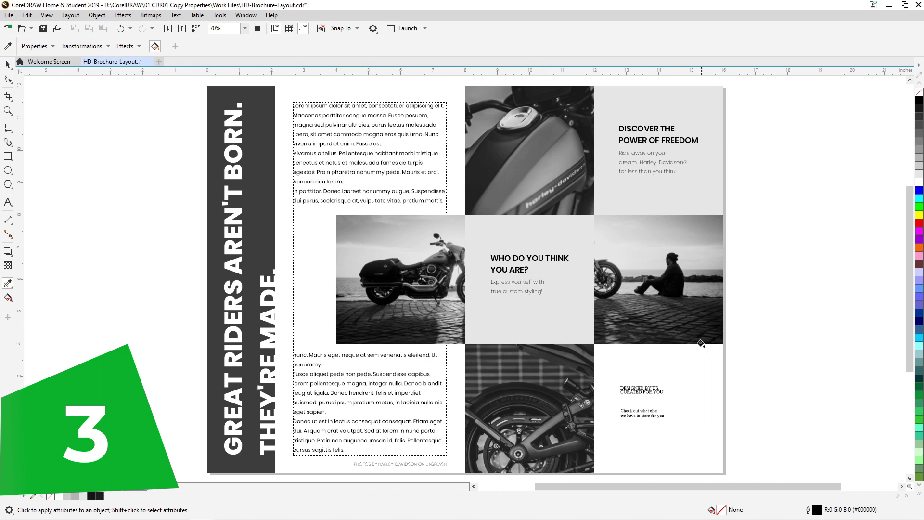
left_click(702, 363)
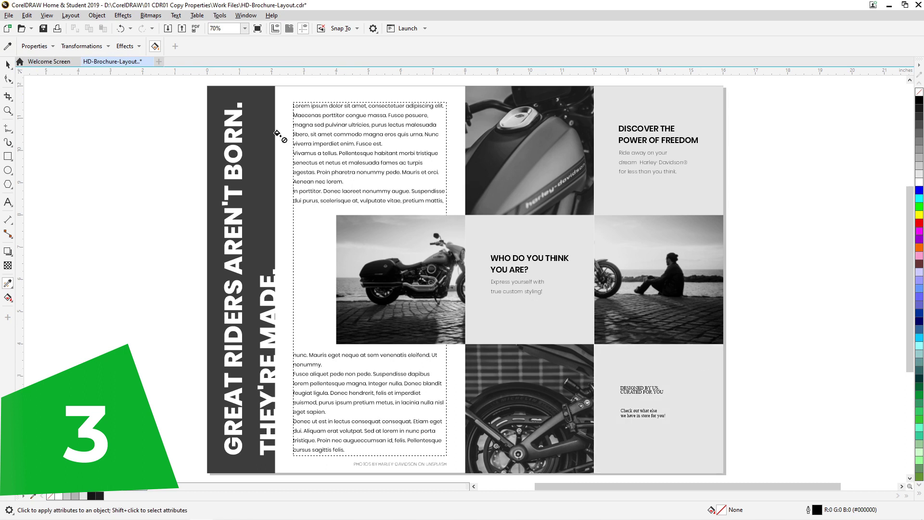
left_click(259, 133)
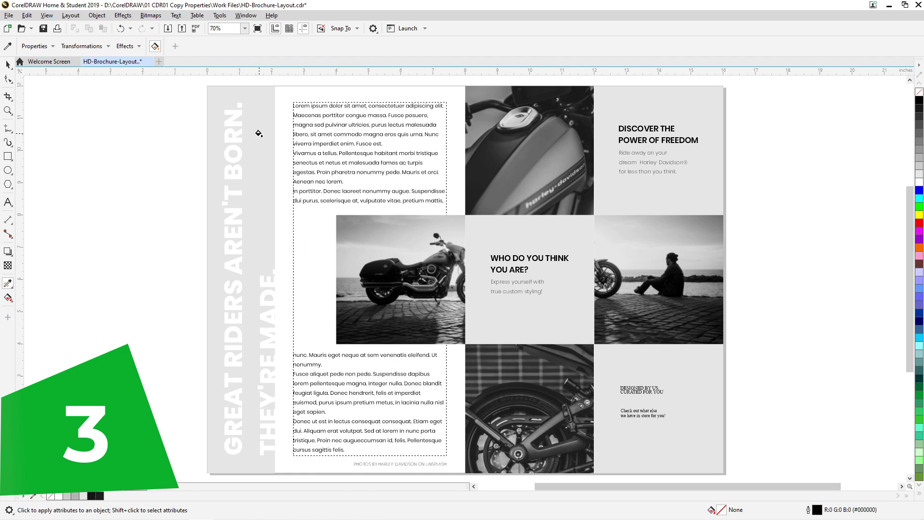
Add Text to the eyedropper's sampled properties and return to sampling mode.
left_click(49, 50)
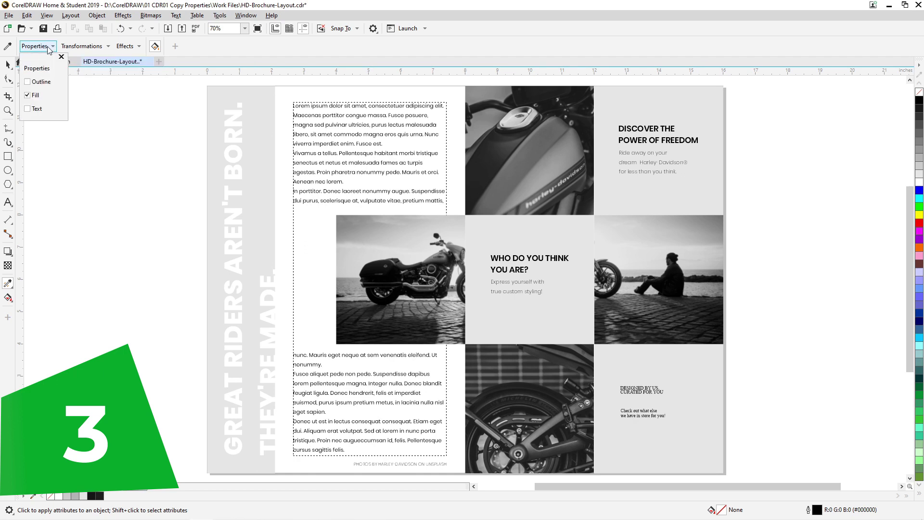
left_click(28, 110)
left_click(9, 48)
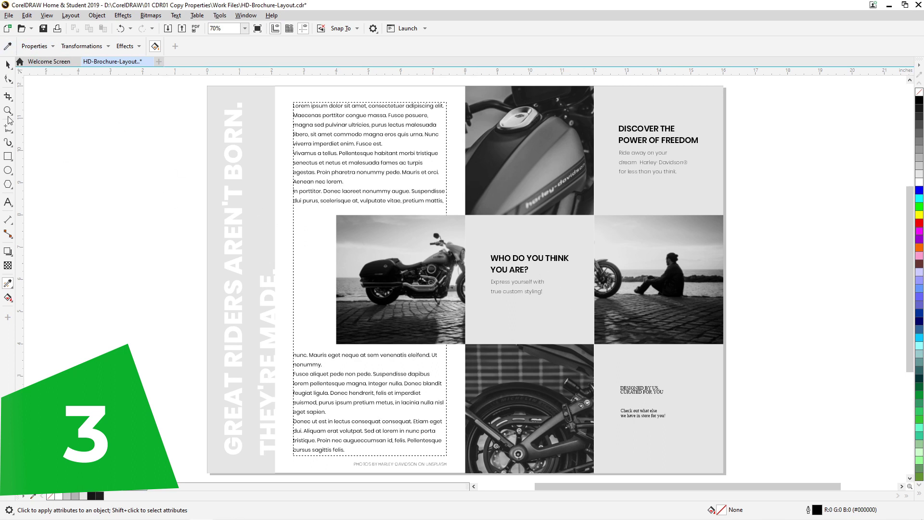
key("shift")
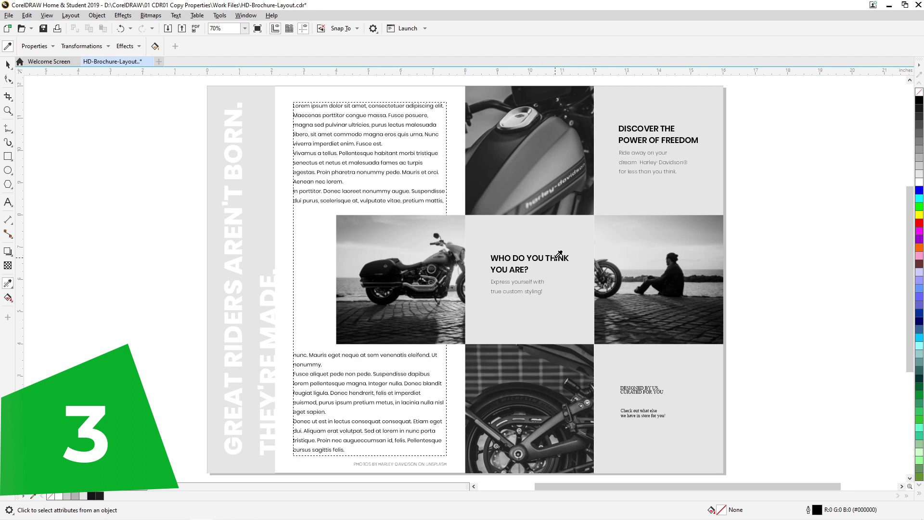
Apply the WHO DO YOU THINK heading style to DESIGNED BY US, and the Express yourself style to Check out what else.
left_click(559, 255)
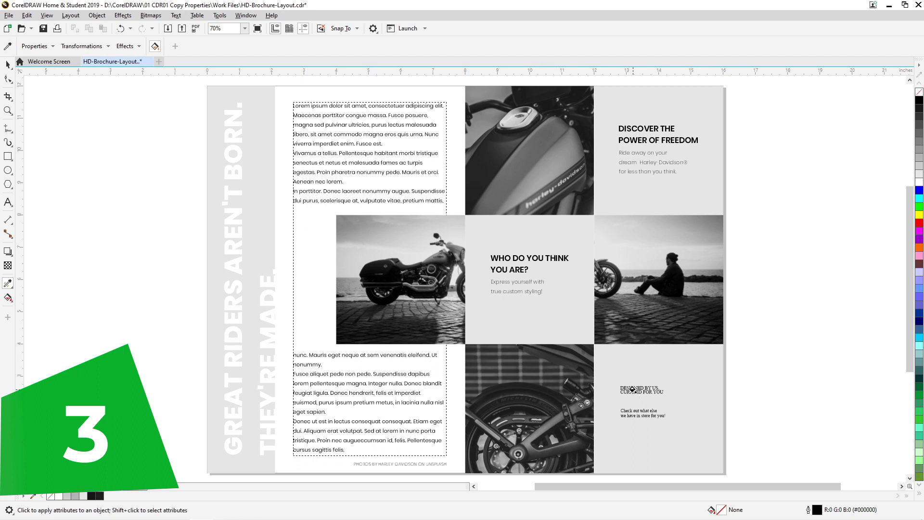
left_click(632, 388)
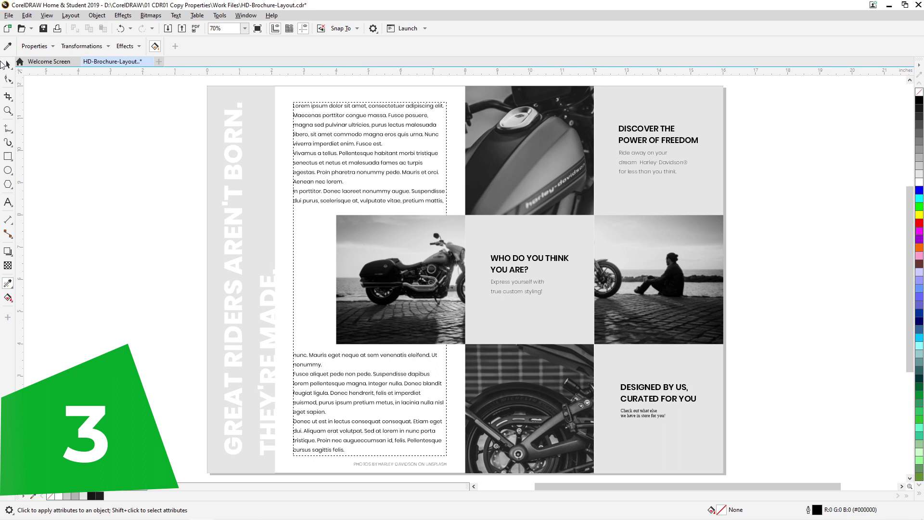
left_click(8, 46)
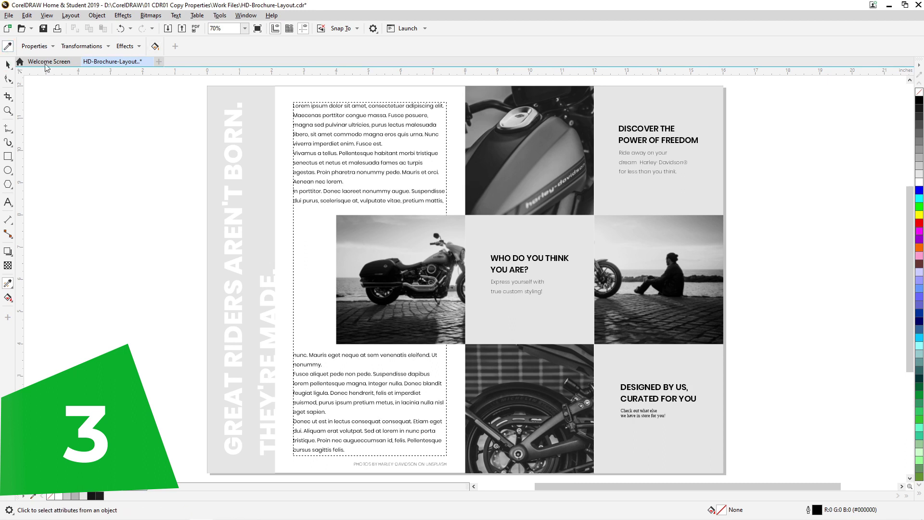
left_click(519, 289)
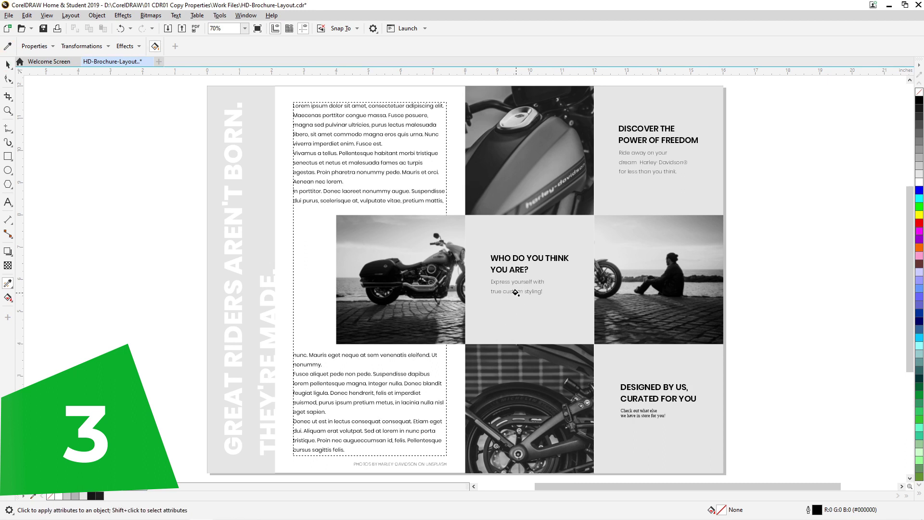
left_click(634, 411)
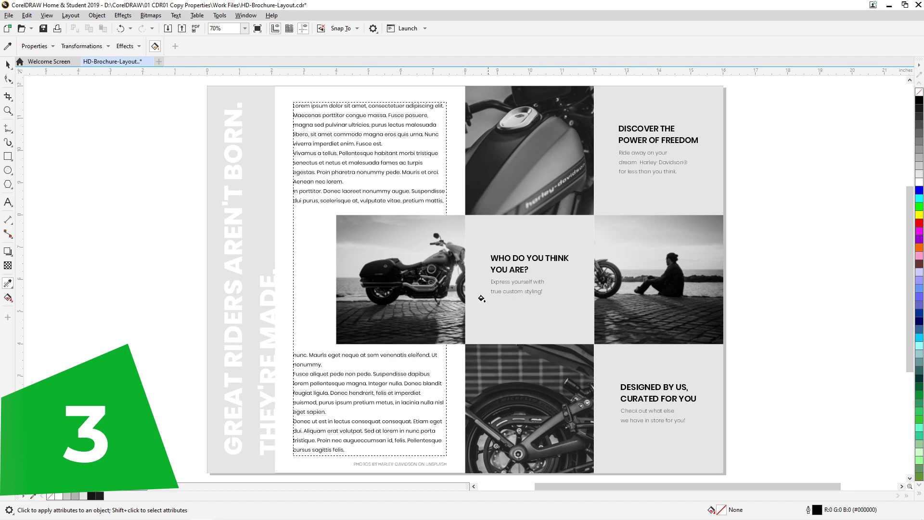
left_click(80, 47)
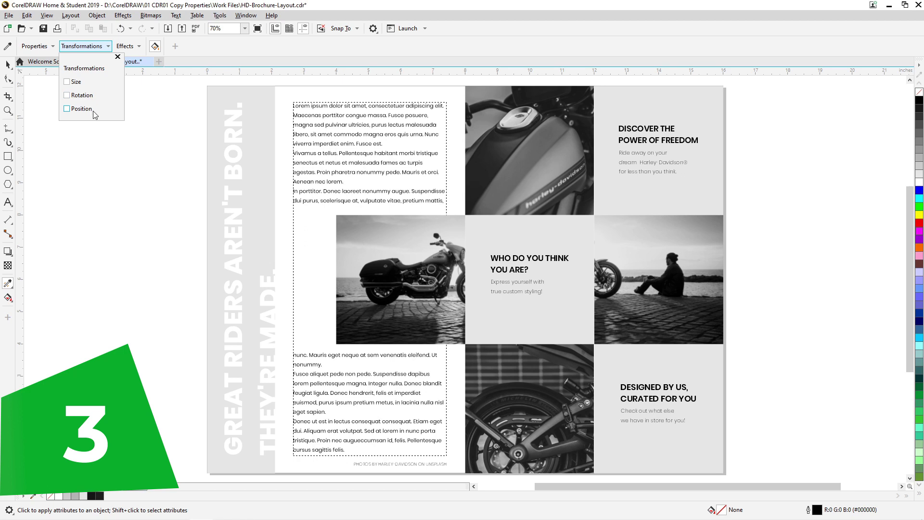
Add Drop Shadow to the eyedropper's sampled effects and review the Transformations and Properties lists.
left_click(135, 47)
left_click(136, 47)
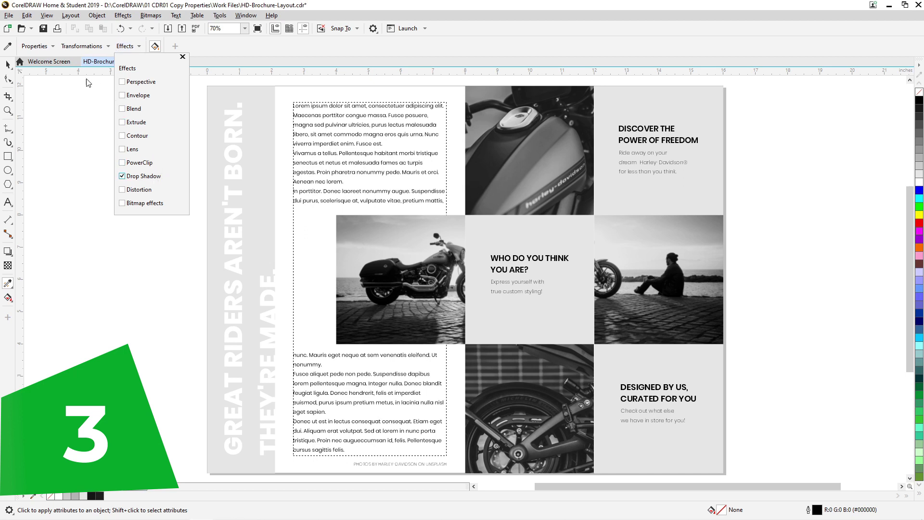
left_click(97, 47)
left_click(97, 46)
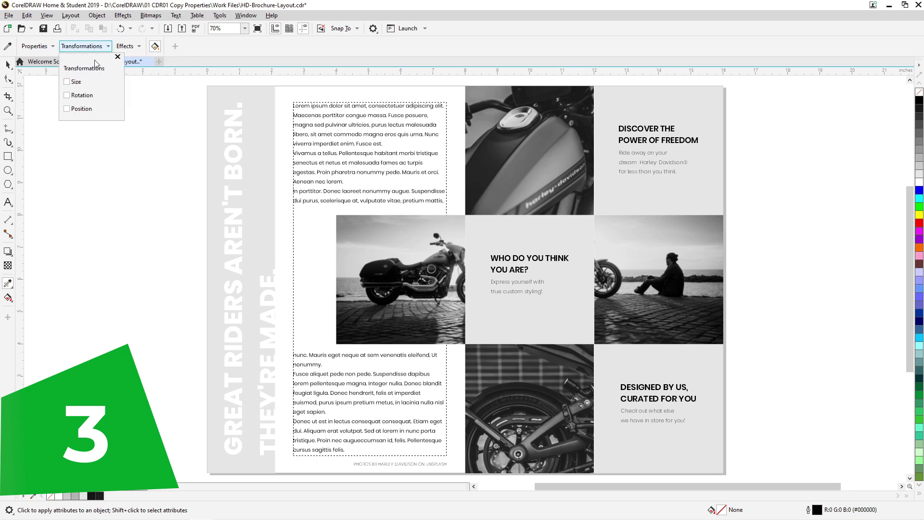
left_click(37, 46)
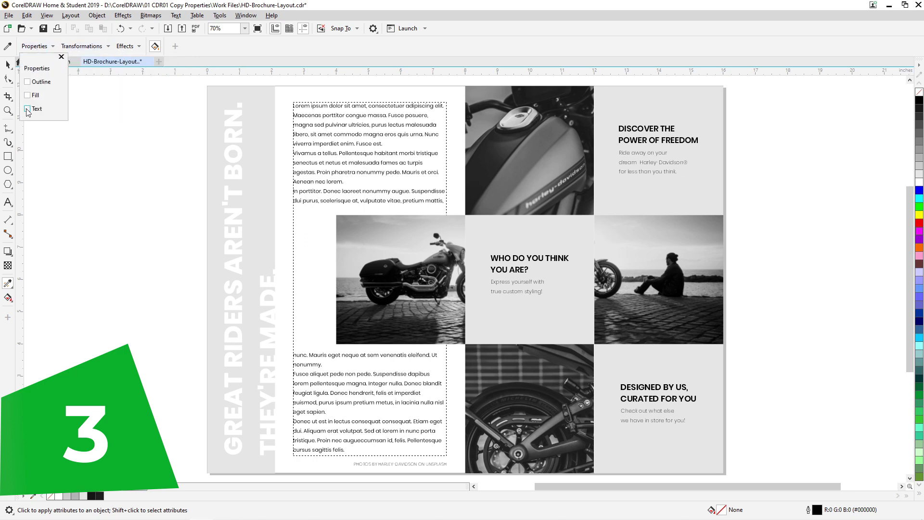
left_click(7, 47)
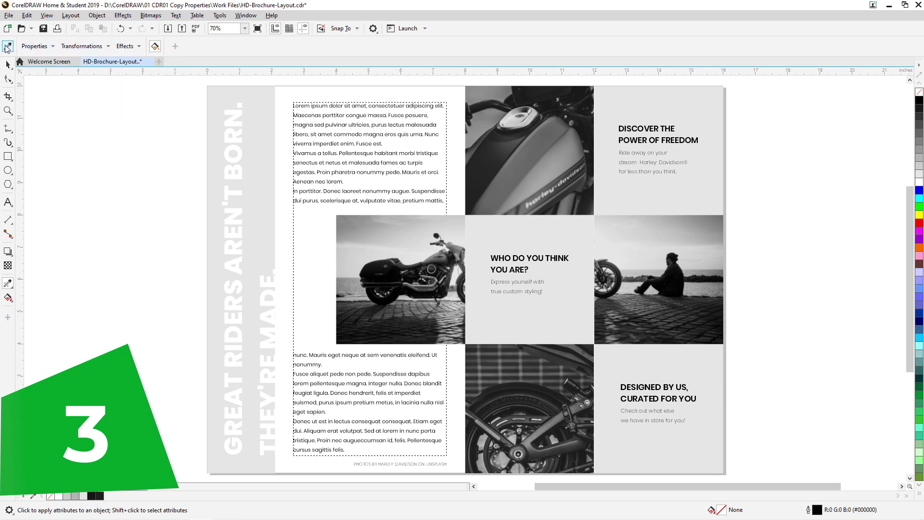
left_click(7, 47)
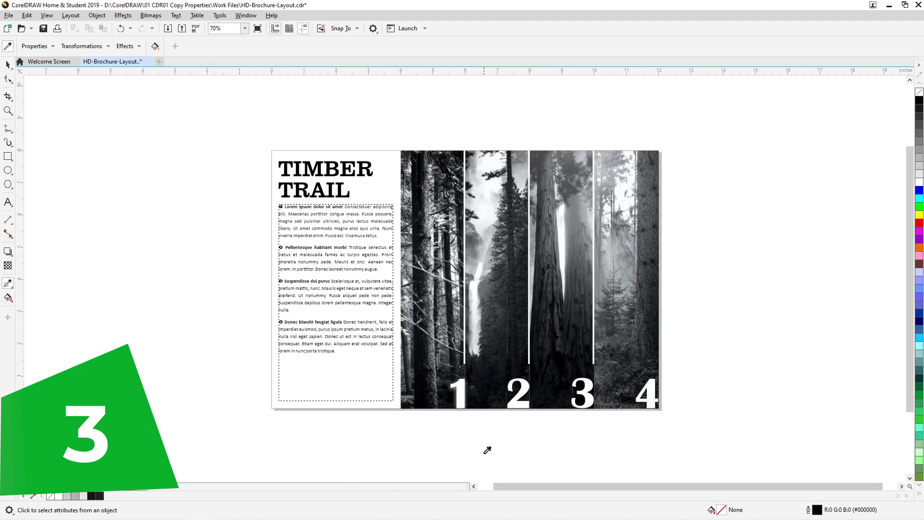
Fit the TIMBER TRAIL page with Shift+F4, then sample the shadowed 1 and apply it to 2, 3 and 4.
key("shift+F4")
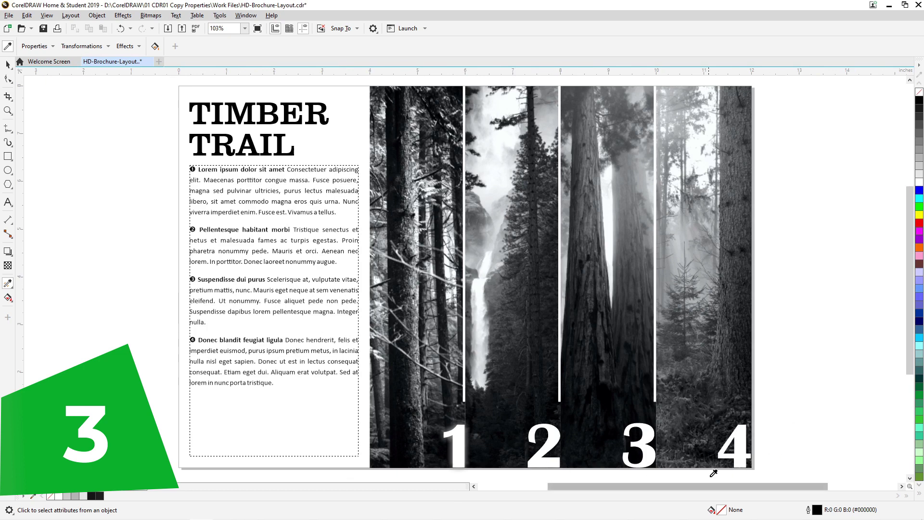
left_click(458, 433)
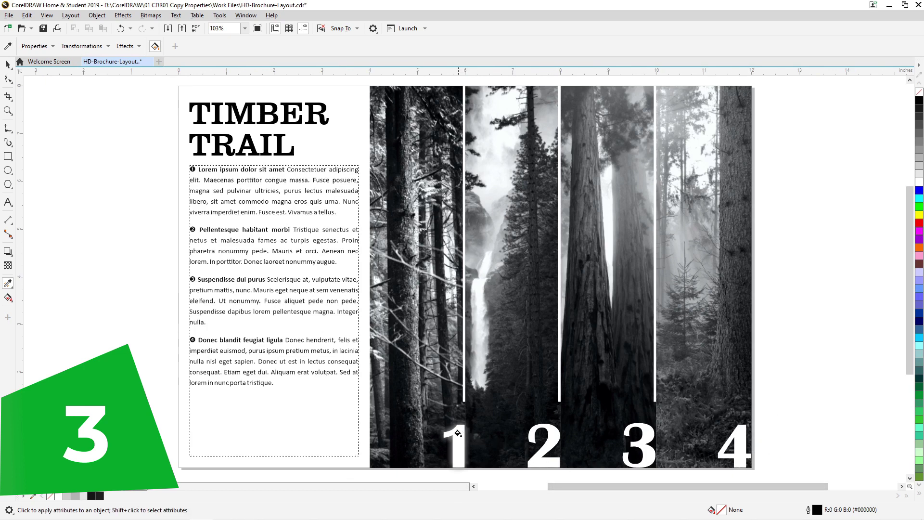
left_click(548, 433)
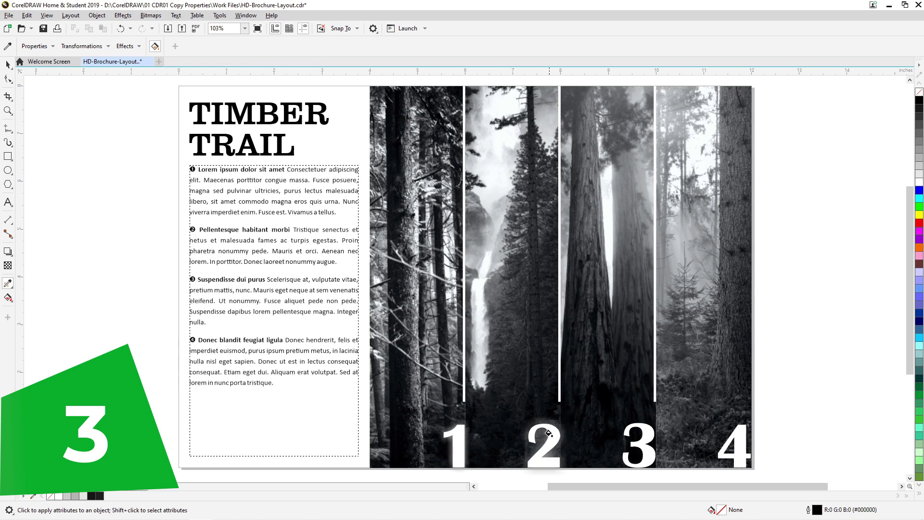
left_click(644, 433)
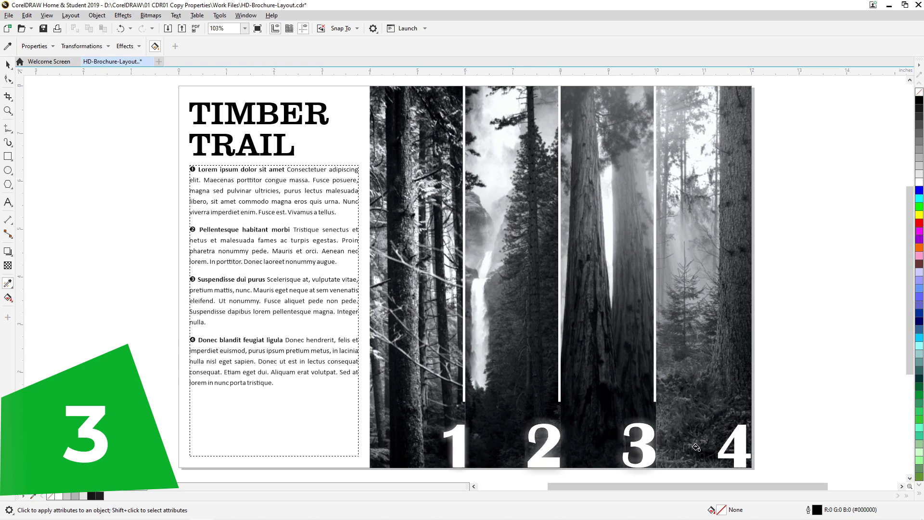
left_click(737, 437)
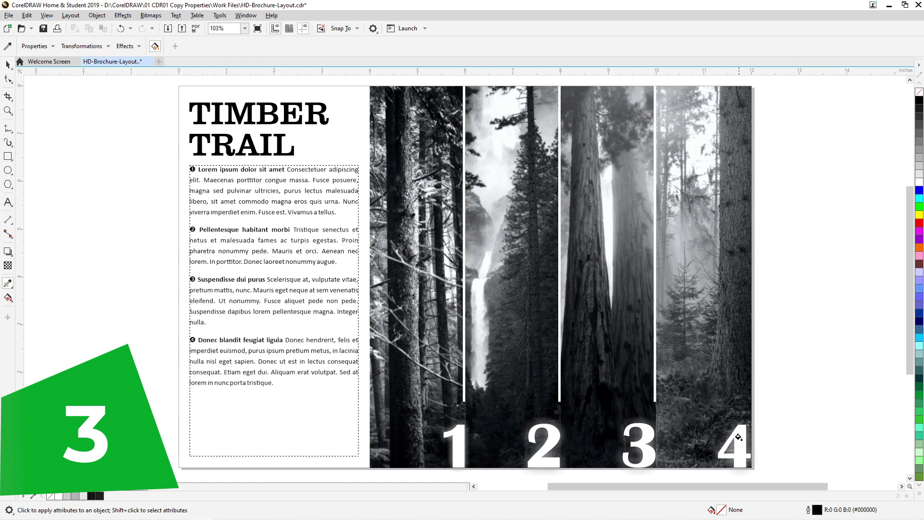